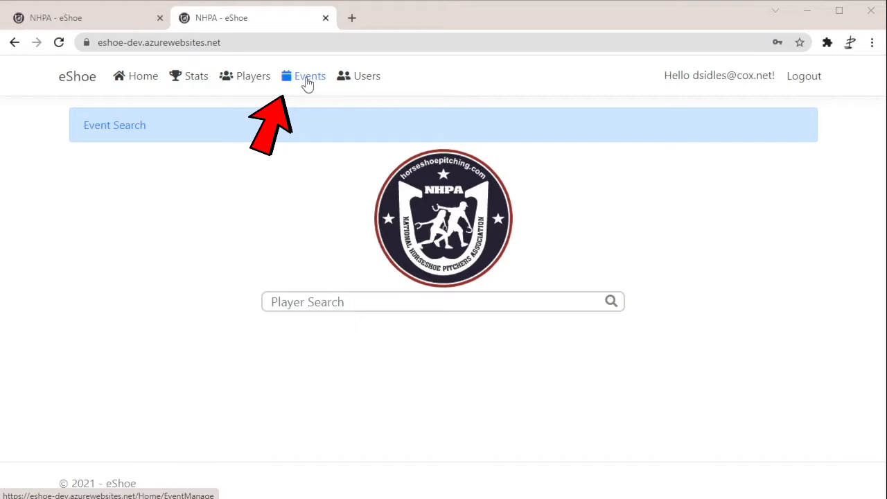
# Open event cloning for the North Carolina charter and select Spring Open with next begin, entry due and end dates of 03/12/2022.
pyautogui.click(307, 77)
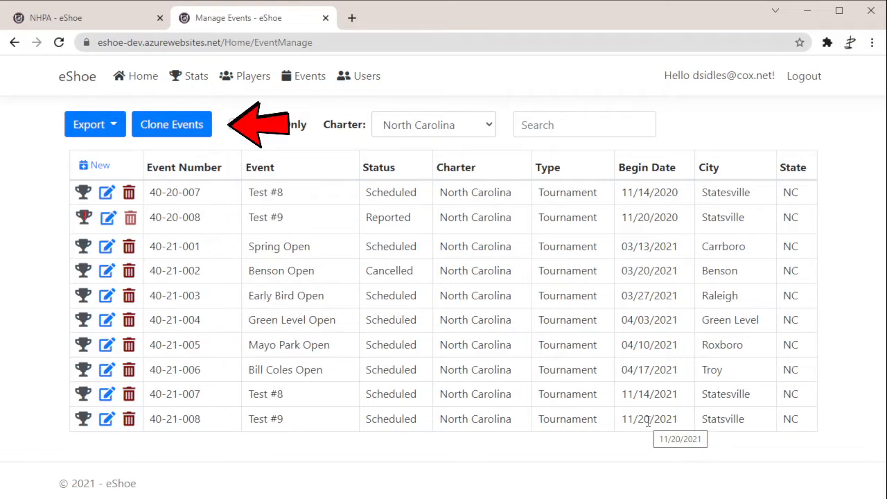
pyautogui.click(173, 127)
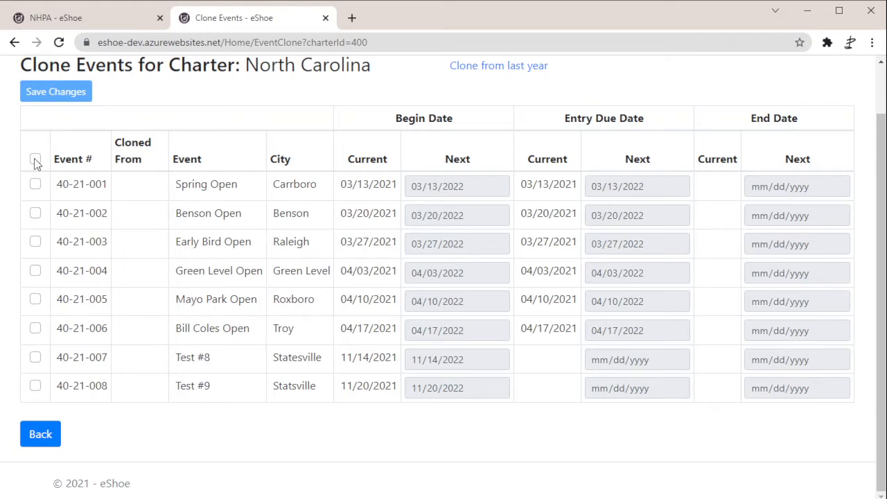
pyautogui.click(34, 183)
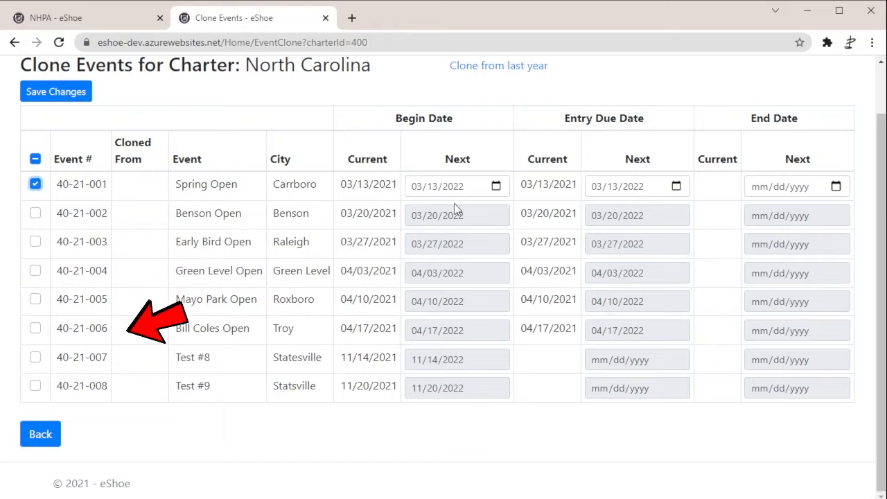
pyautogui.click(496, 187)
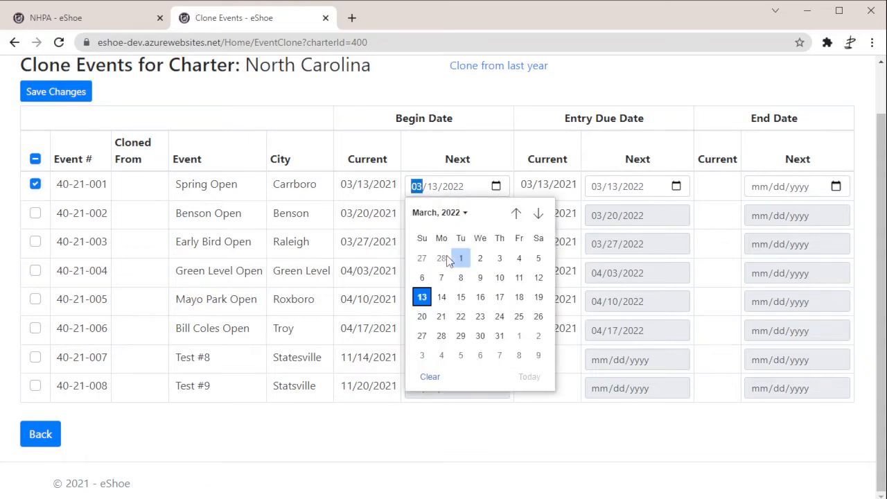
pyautogui.click(539, 279)
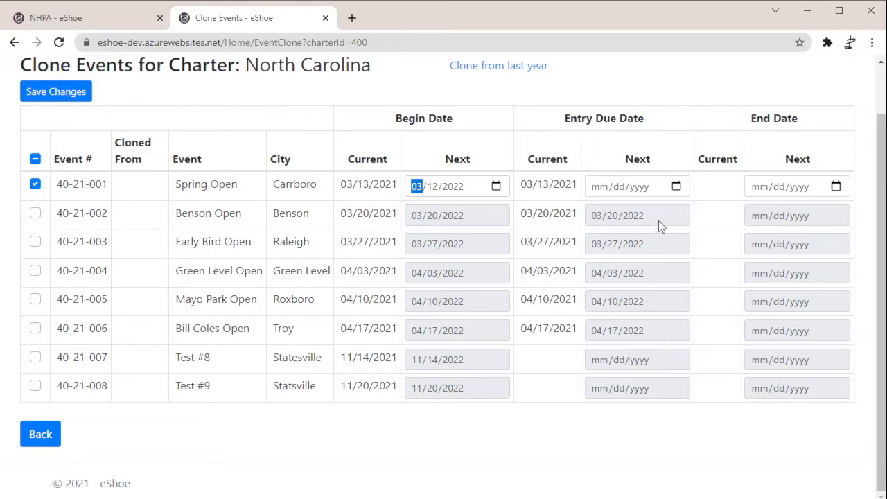
pyautogui.click(676, 187)
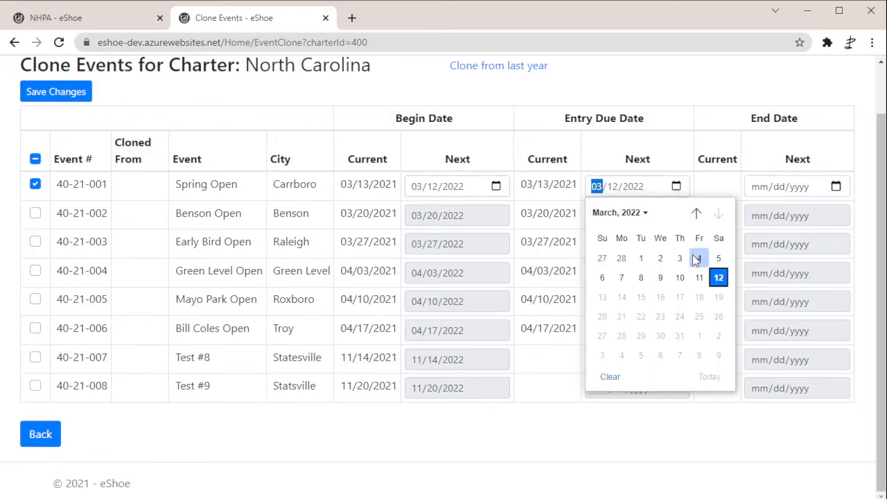
pyautogui.click(719, 278)
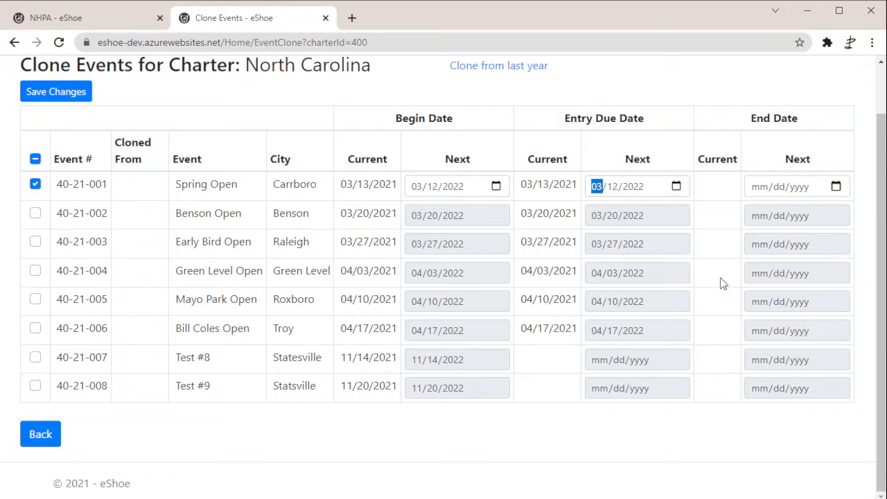
pyautogui.click(835, 186)
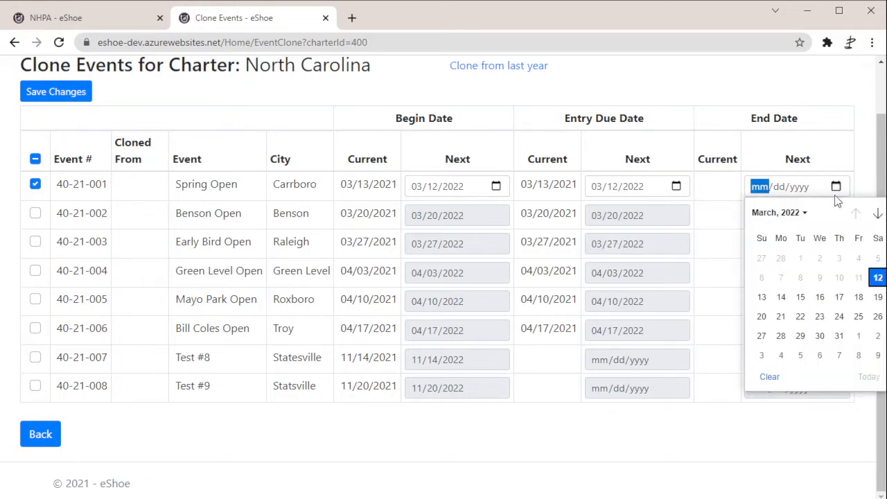
pyautogui.click(877, 277)
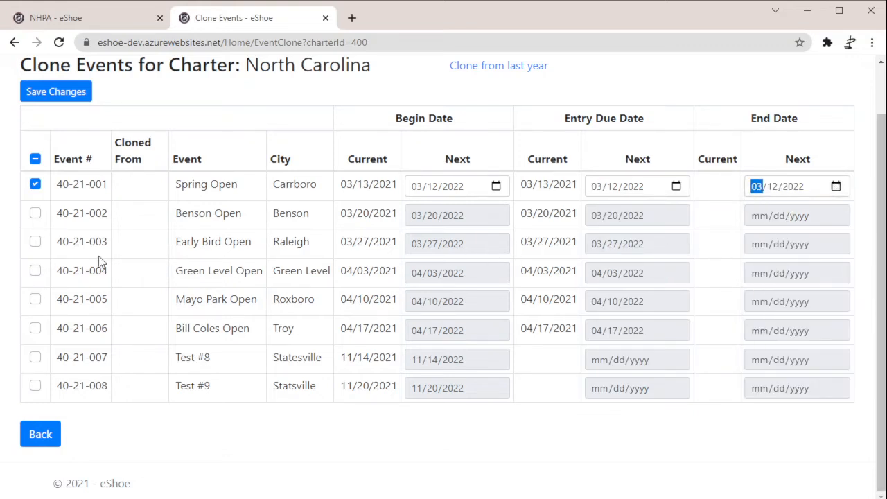
# Select Benson Open with next begin date 03/19/2022 and Early Bird Open with next begin date 03/26/2022 for cloning.
pyautogui.click(35, 215)
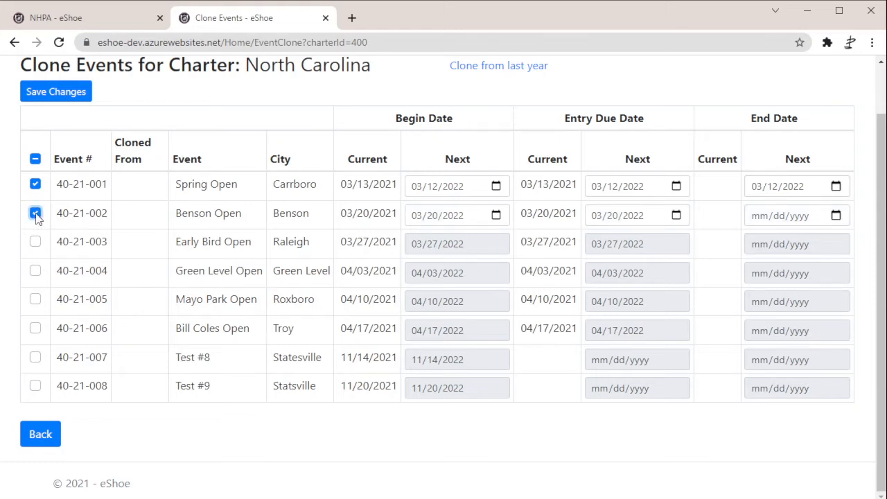
pyautogui.click(496, 215)
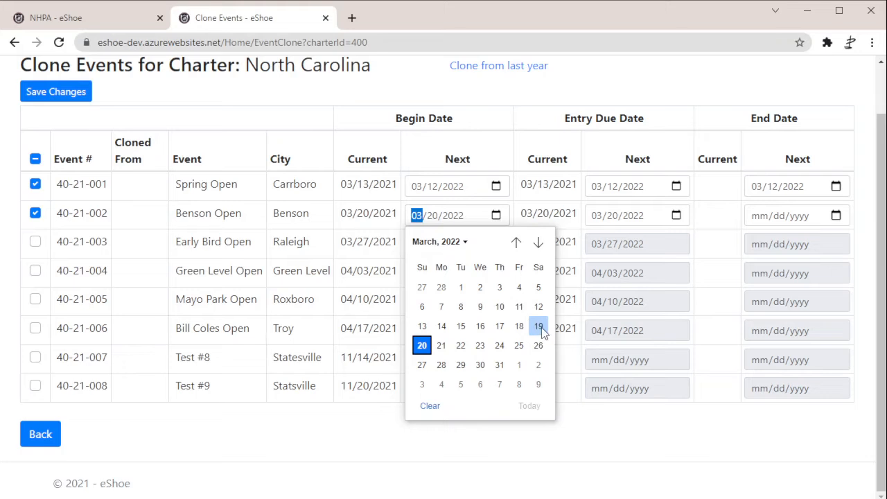
pyautogui.click(539, 327)
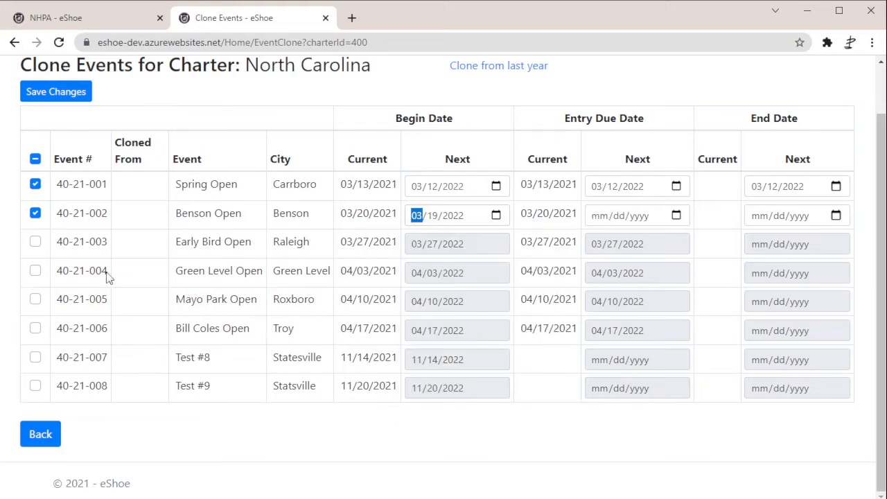
pyautogui.click(35, 242)
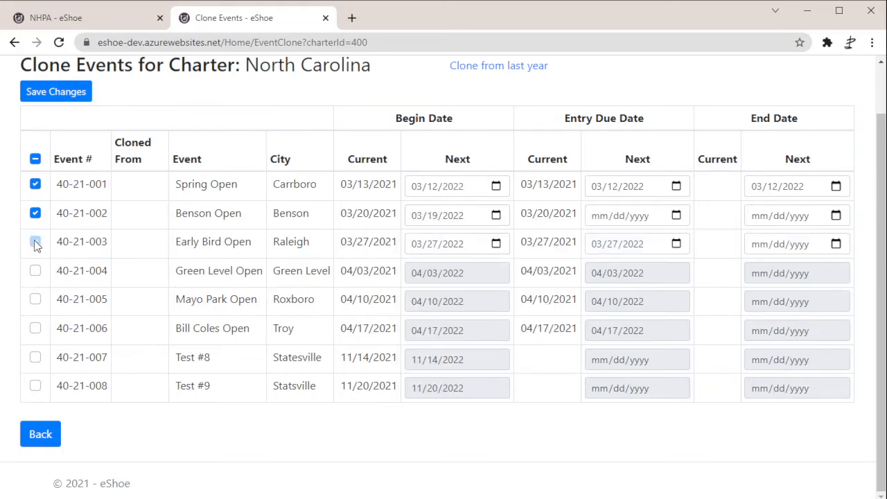
pyautogui.click(496, 244)
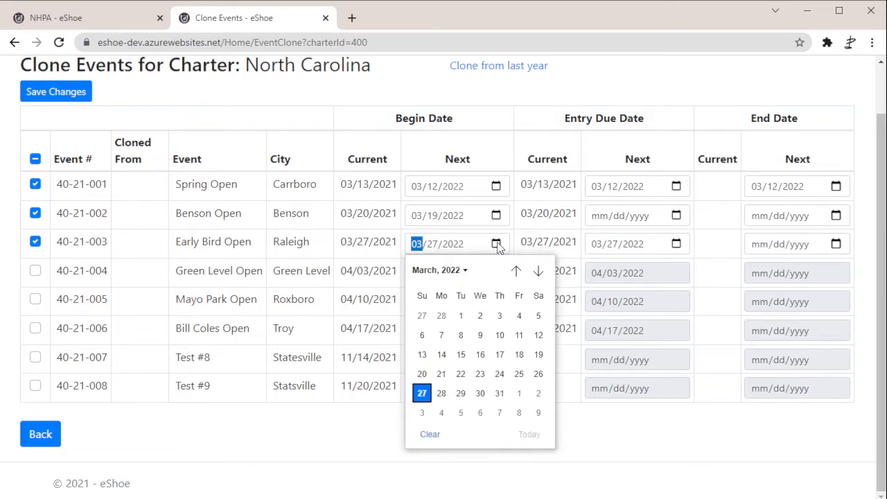
pyautogui.click(538, 374)
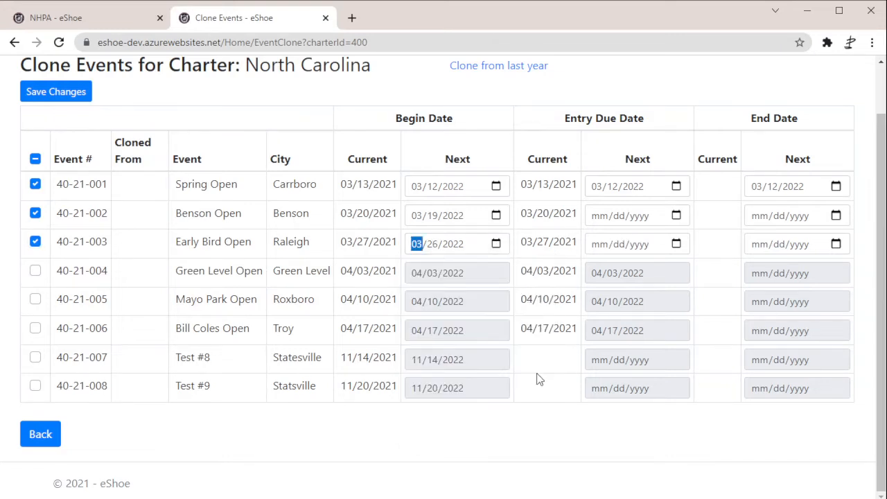
# Select the Troy event 40-21-006 with next begin date 04/16/2022, and save the selected events into the next year.
pyautogui.click(35, 329)
pyautogui.click(496, 330)
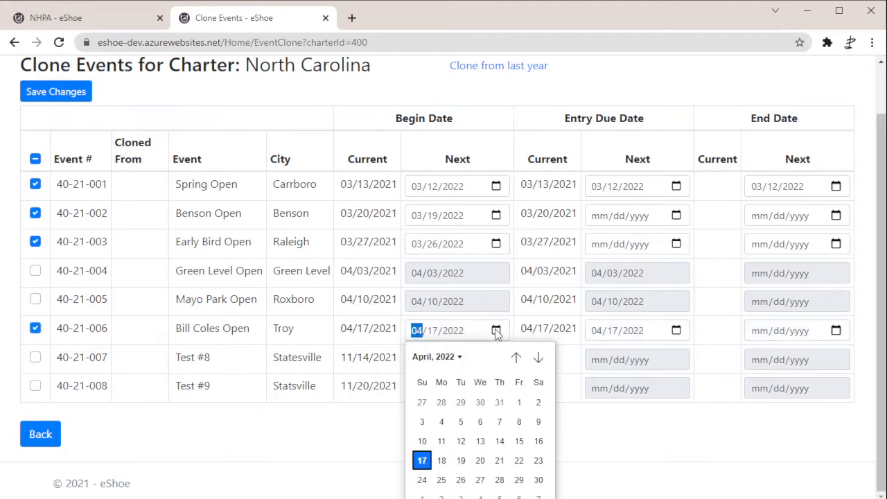
pyautogui.click(539, 441)
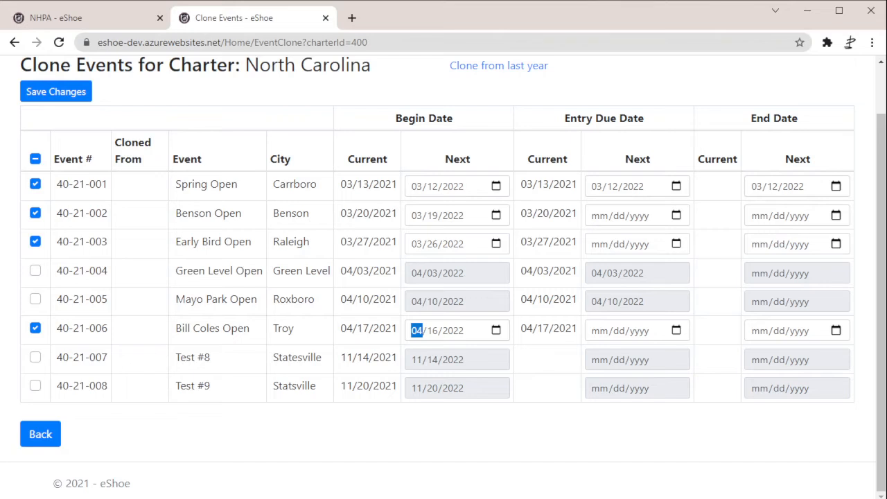
pyautogui.click(53, 97)
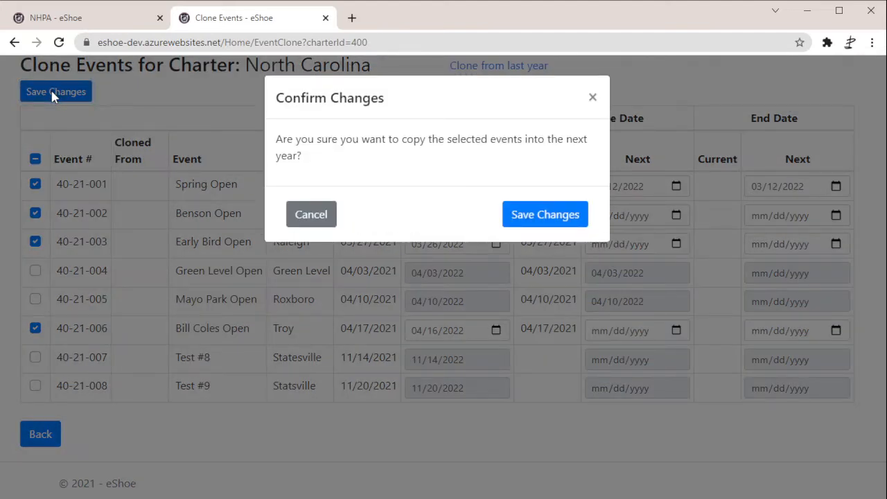
pyautogui.click(551, 220)
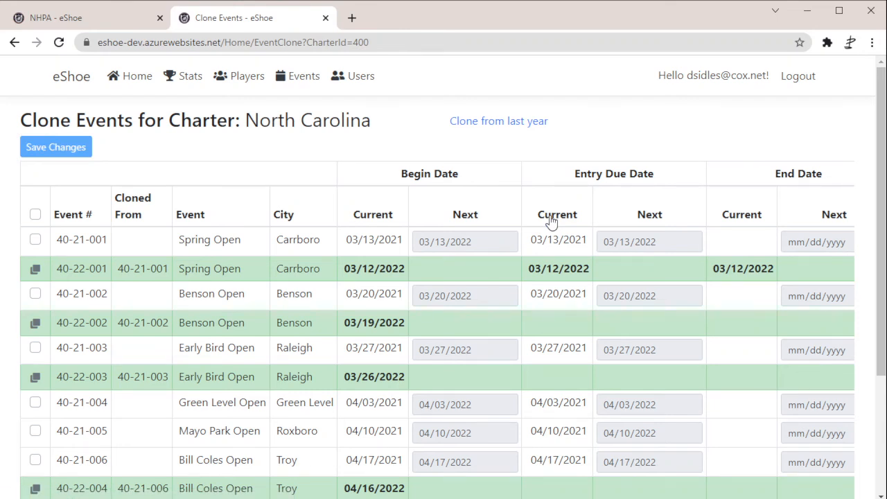
# Return to the event list and permanently delete the cloned Troy event 40-22-004.
pyautogui.scroll(-2, 551, 221)
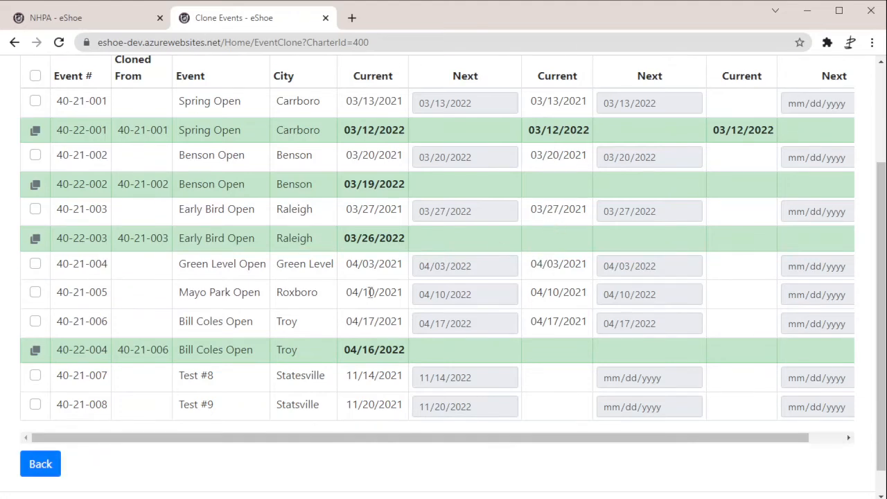
pyautogui.click(41, 466)
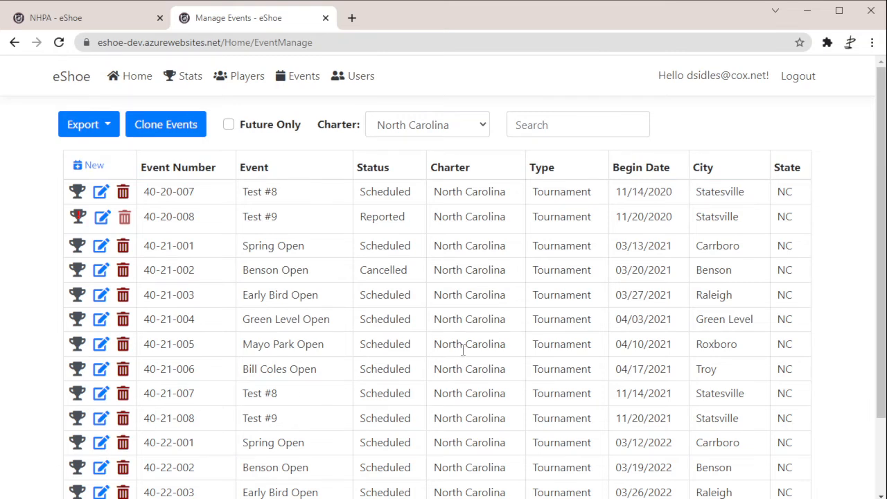
pyautogui.scroll(-1, 463, 350)
pyautogui.scroll(-1, 463, 349)
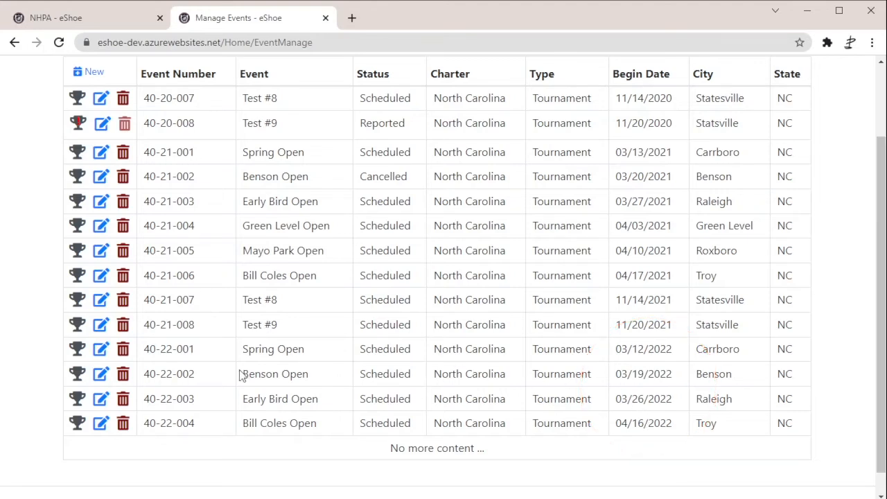
pyautogui.click(124, 424)
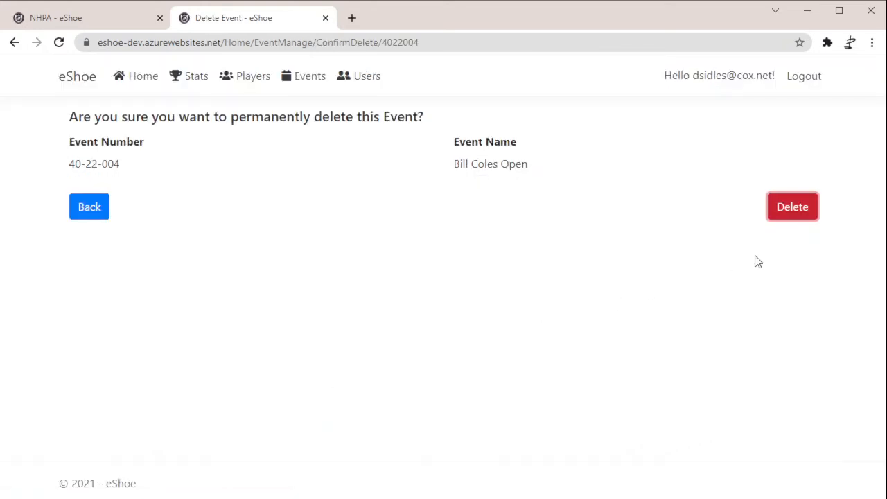
pyautogui.click(794, 210)
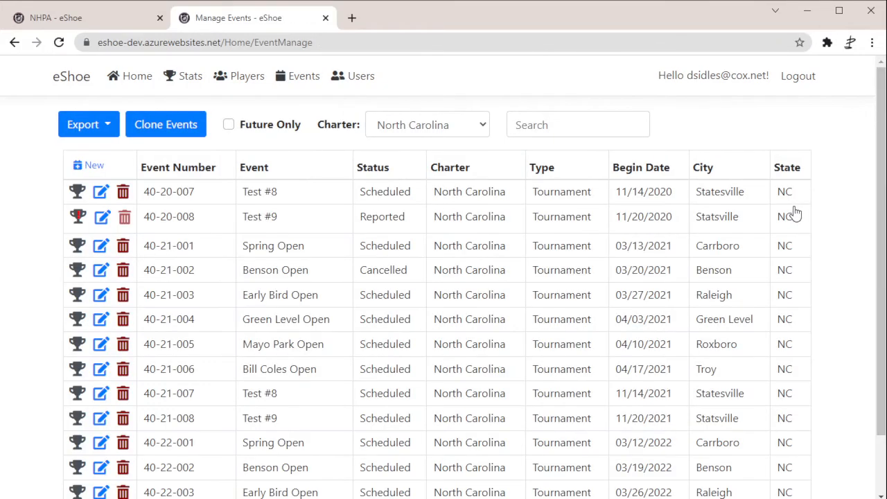
# Open Mayo Park Open (40-21-005) for editing, review its details and save the event.
pyautogui.scroll(-1, 531, 297)
pyautogui.scroll(1, 531, 297)
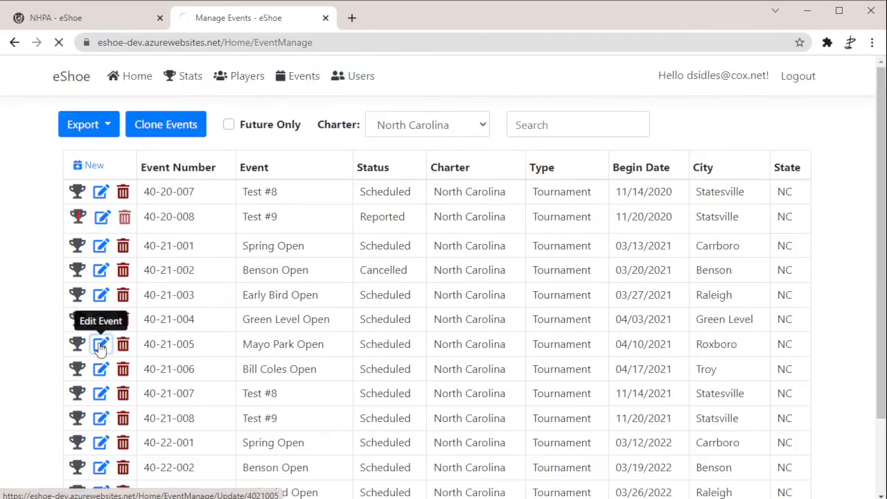
pyautogui.click(100, 345)
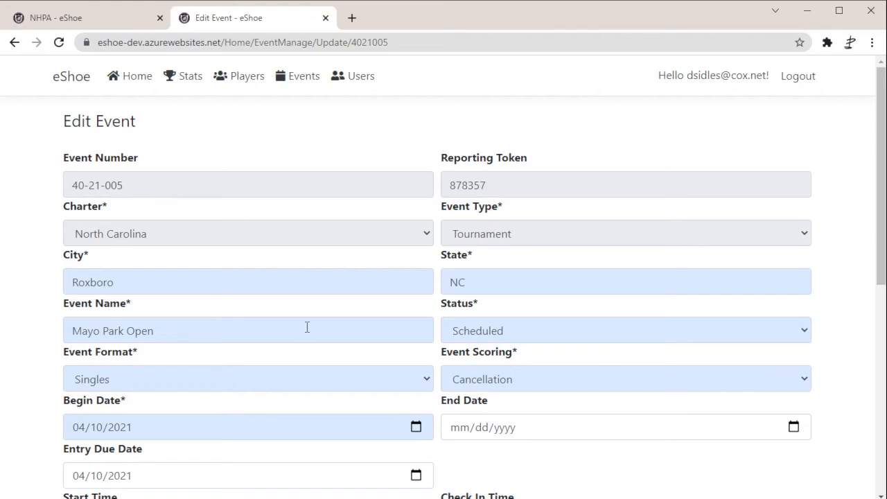
pyautogui.scroll(-2, 307, 327)
pyautogui.scroll(-5, 307, 327)
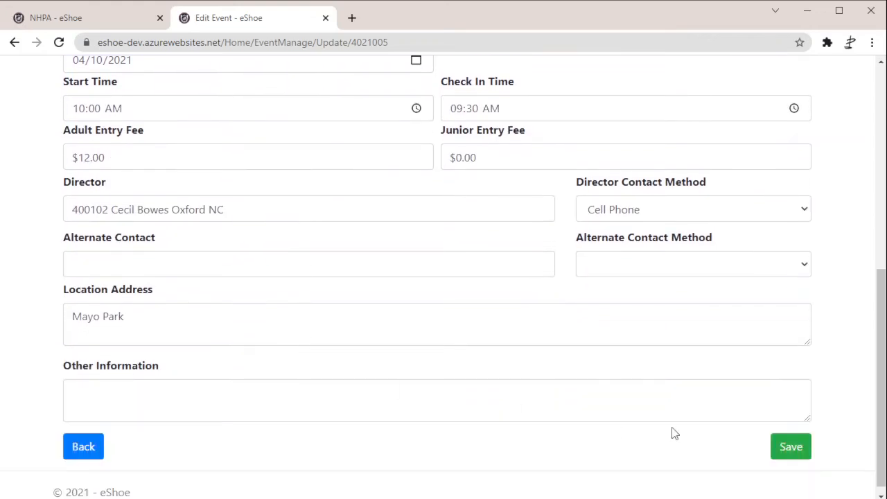
pyautogui.click(791, 446)
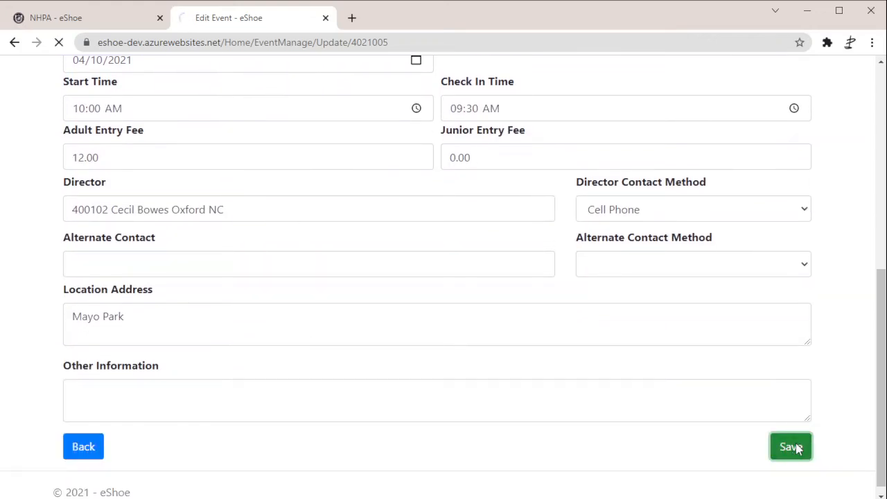
pyautogui.scroll(-1, 313, 358)
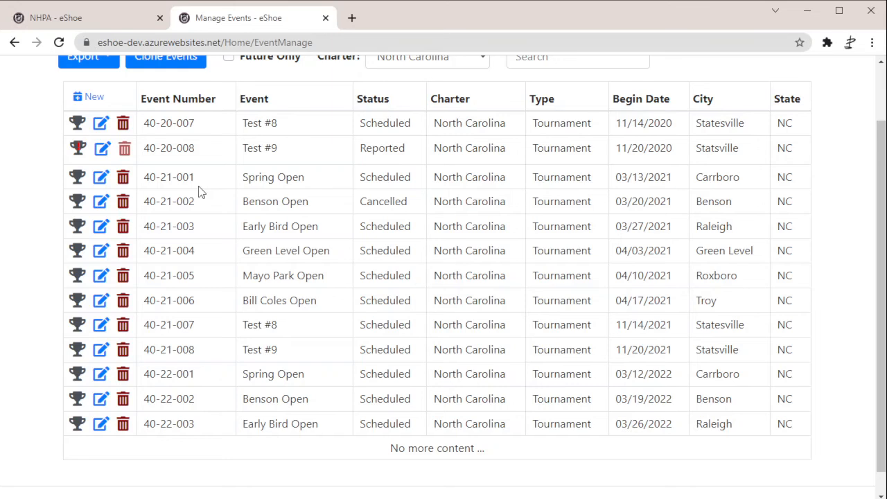
pyautogui.scroll(2, 199, 192)
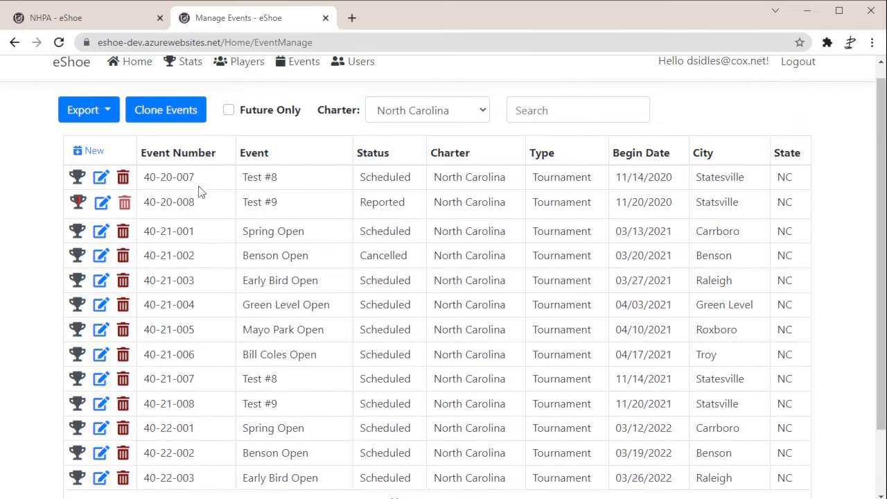